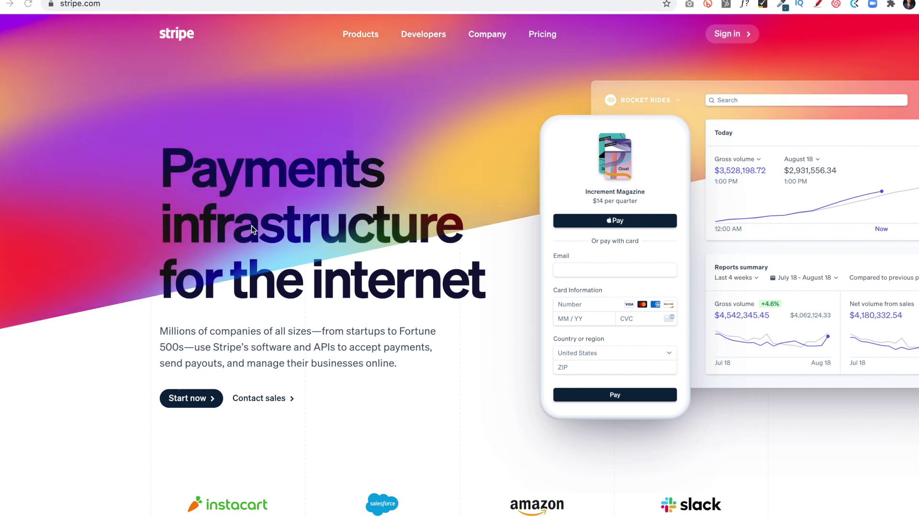
Step: Sign up for a new Stripe account with an email, full name and password
{"action": "left_click", "coordinate": [189, 404]}
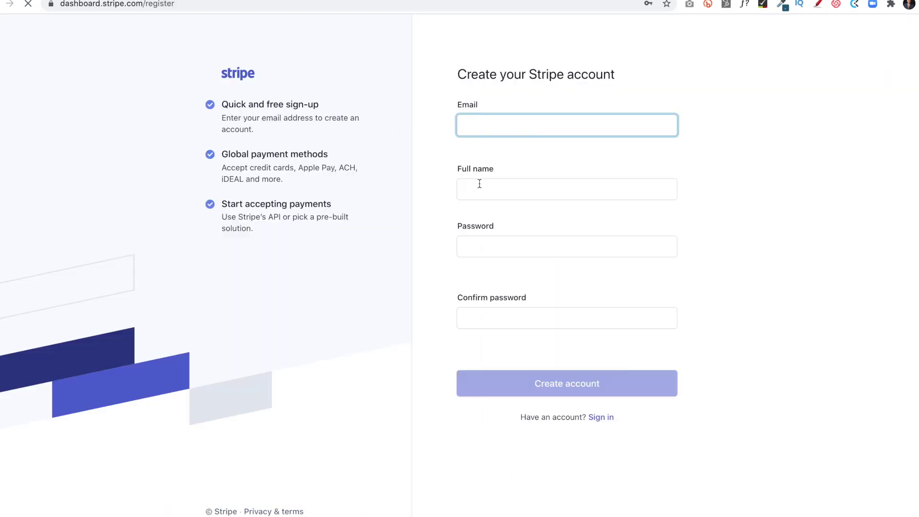
{"action": "left_click", "coordinate": [506, 247]}
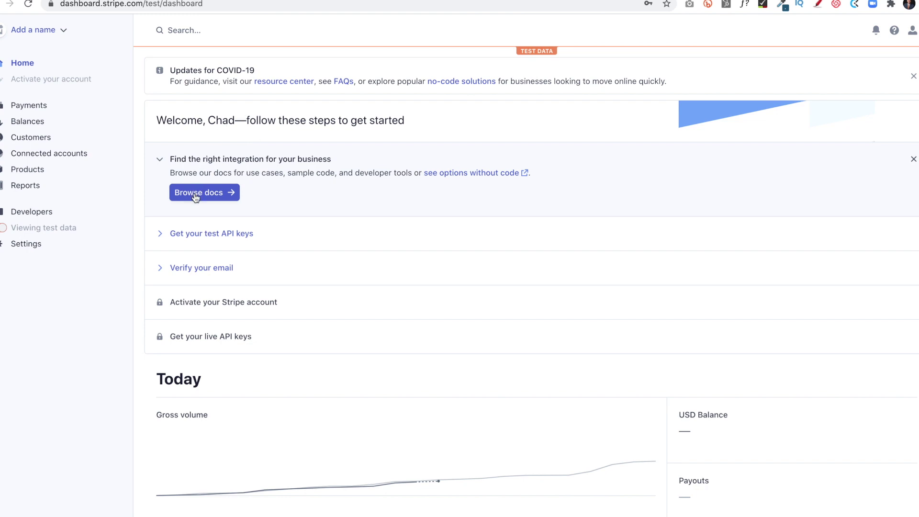
Step: Open Account information under Business settings in Settings
{"action": "left_click", "coordinate": [25, 248]}
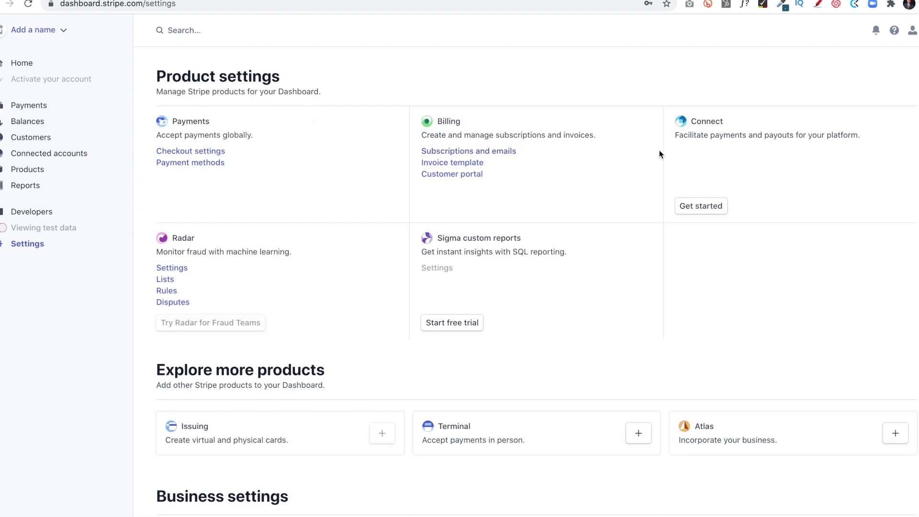
{"action": "scroll", "coordinate": [486, 164], "scroll_direction": "down", "scroll_amount": 5}
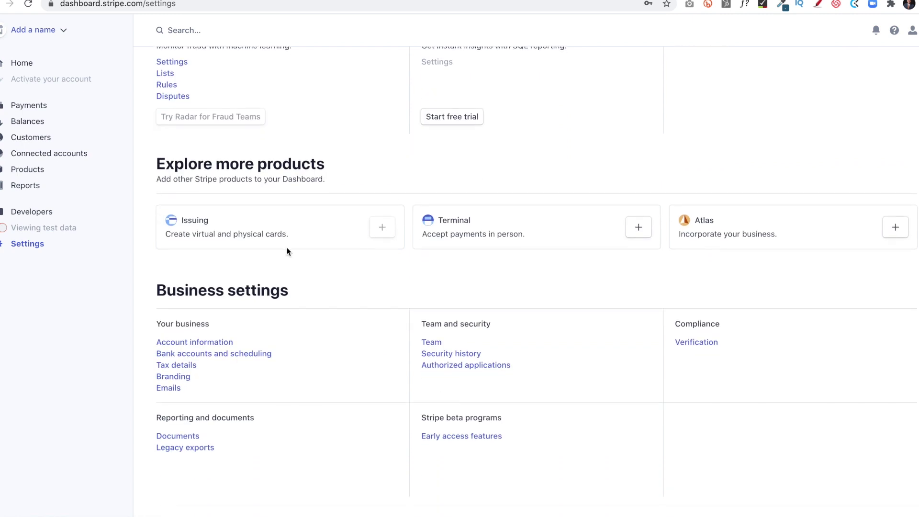
{"action": "left_click", "coordinate": [209, 343]}
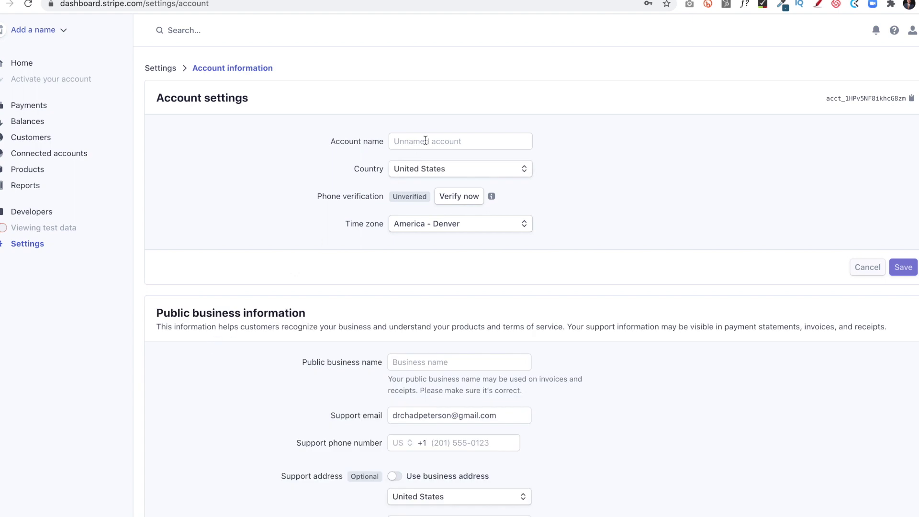
Step: Name the account Golfeaglesnest and enter the support phone number
{"action": "left_click", "coordinate": [406, 144]}
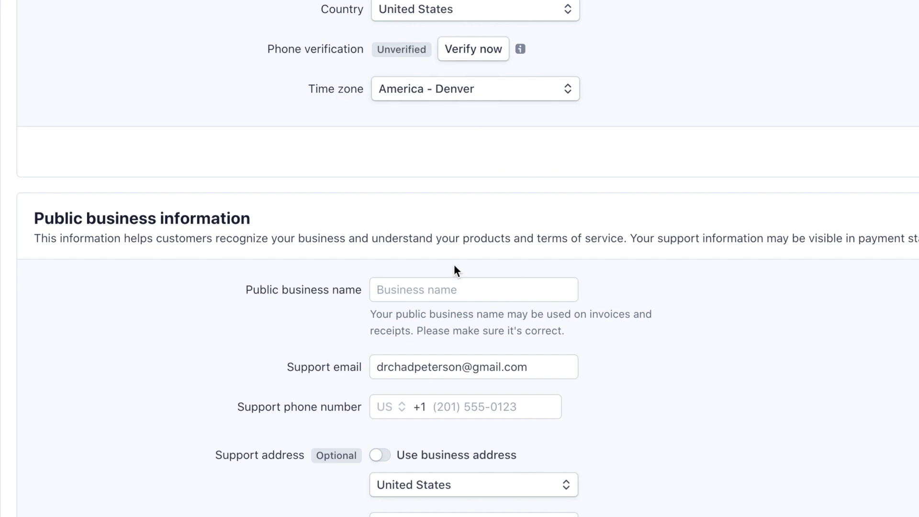
{"action": "scroll", "coordinate": [454, 333], "scroll_direction": "down", "scroll_amount": 4}
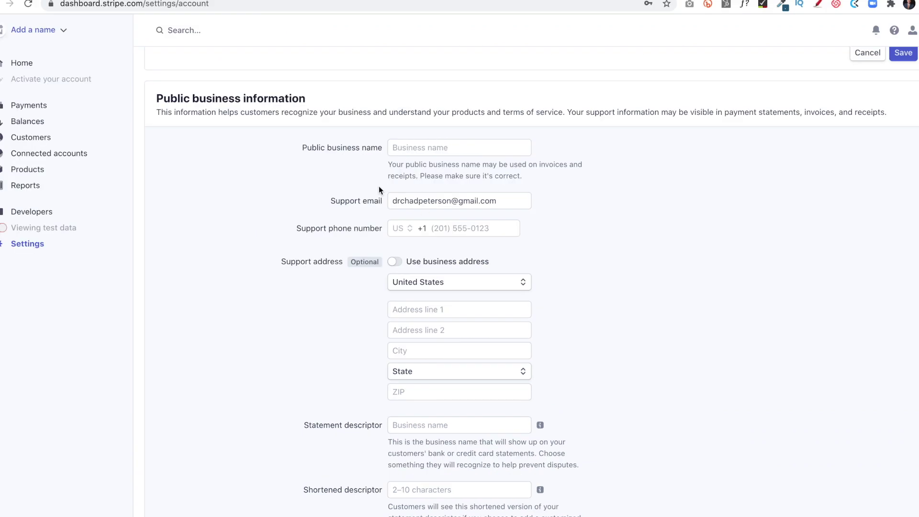
{"action": "left_click", "coordinate": [419, 228]}
Step: Use the business address for support, fill both statement descriptors and the website, and save
{"action": "scroll", "coordinate": [475, 258], "scroll_direction": "down", "scroll_amount": 3}
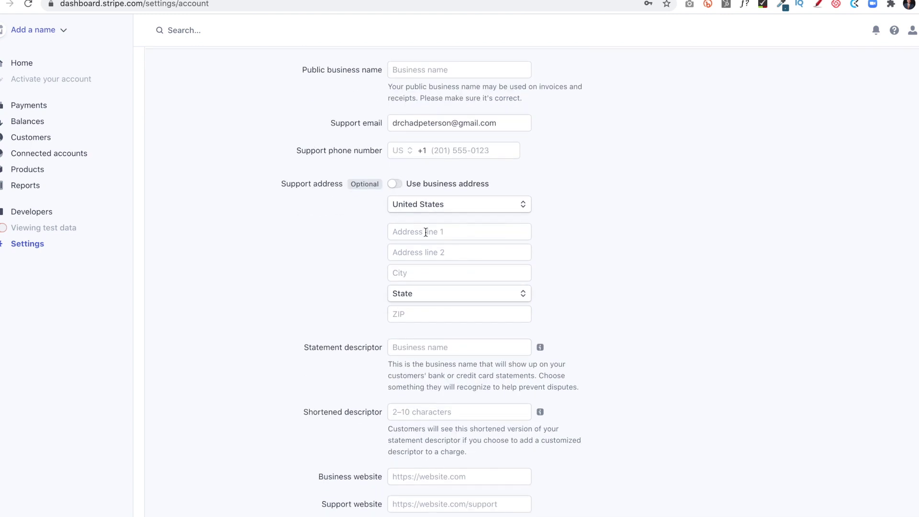
{"action": "left_click", "coordinate": [394, 186]}
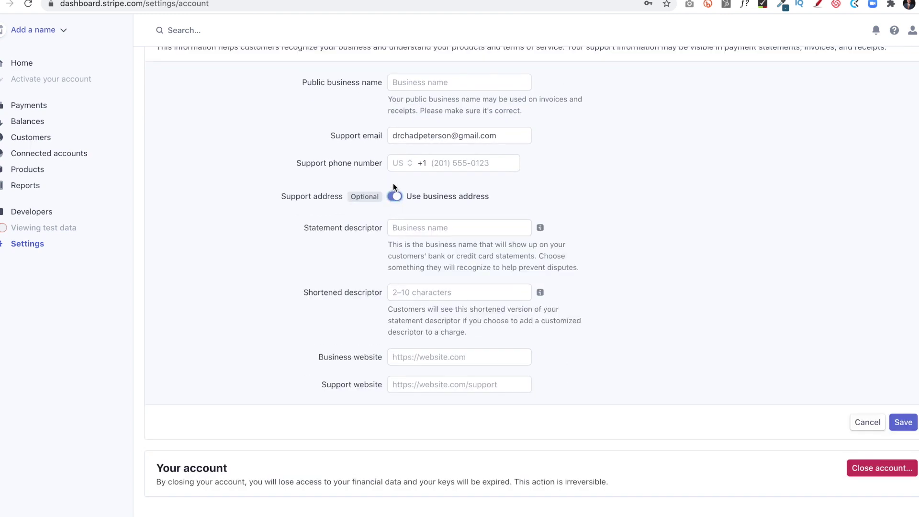
{"action": "left_click", "coordinate": [436, 228]}
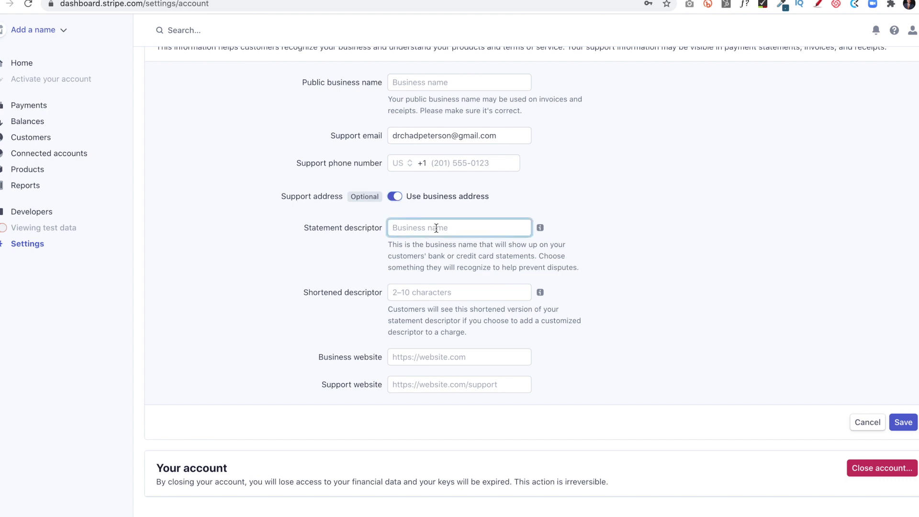
{"action": "left_click", "coordinate": [412, 296]}
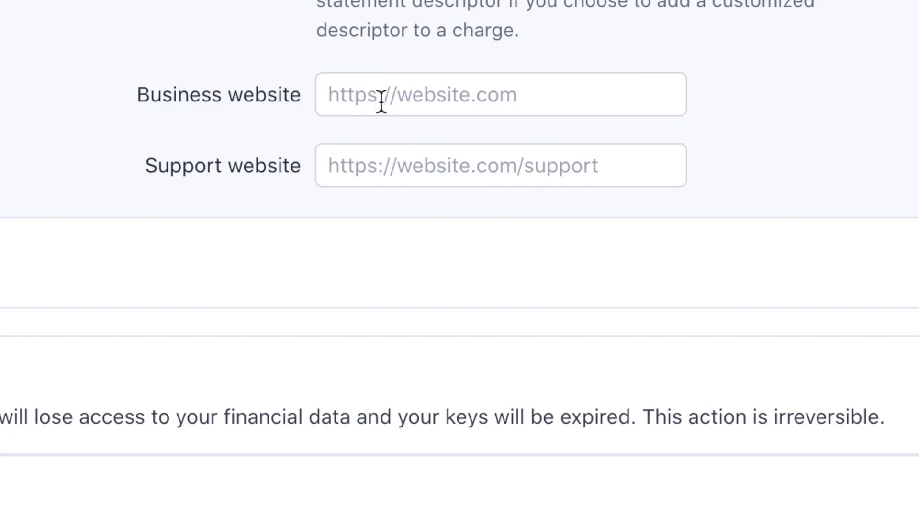
{"action": "left_click", "coordinate": [383, 98]}
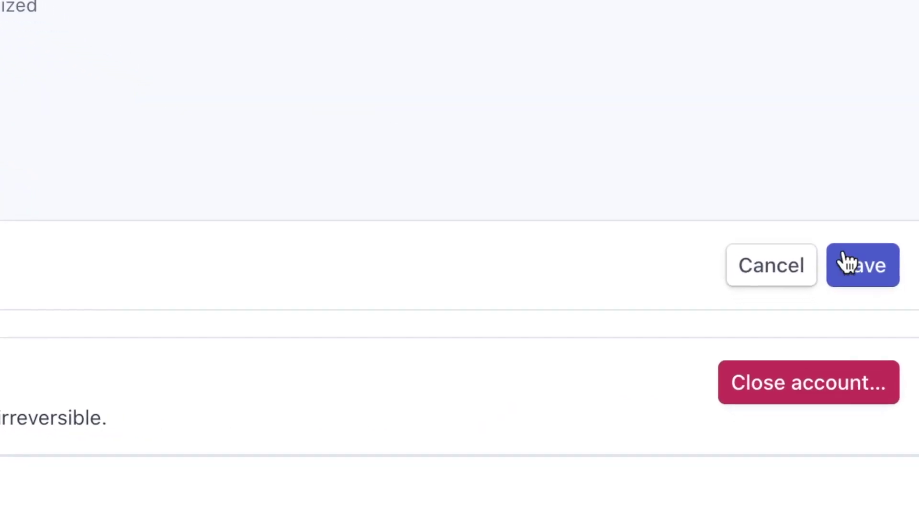
{"action": "left_click", "coordinate": [852, 263]}
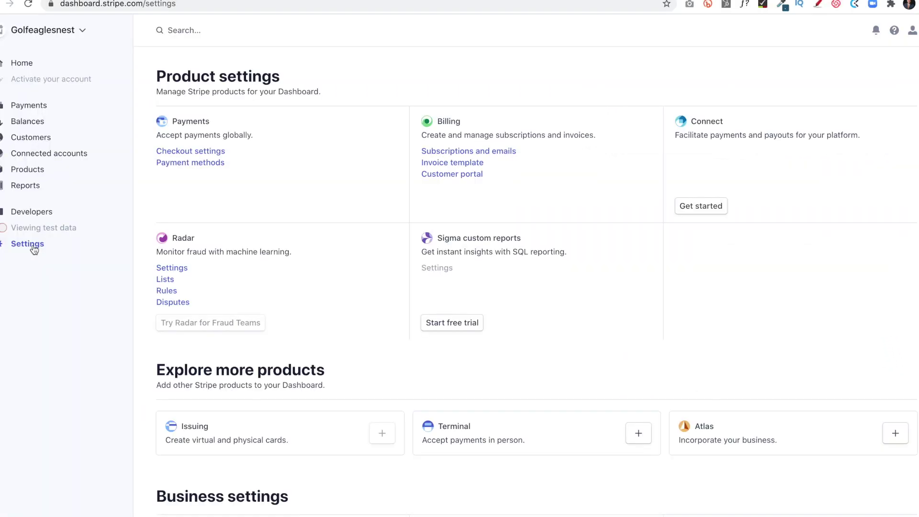
{"action": "scroll", "coordinate": [219, 319], "scroll_direction": "down", "scroll_amount": 4}
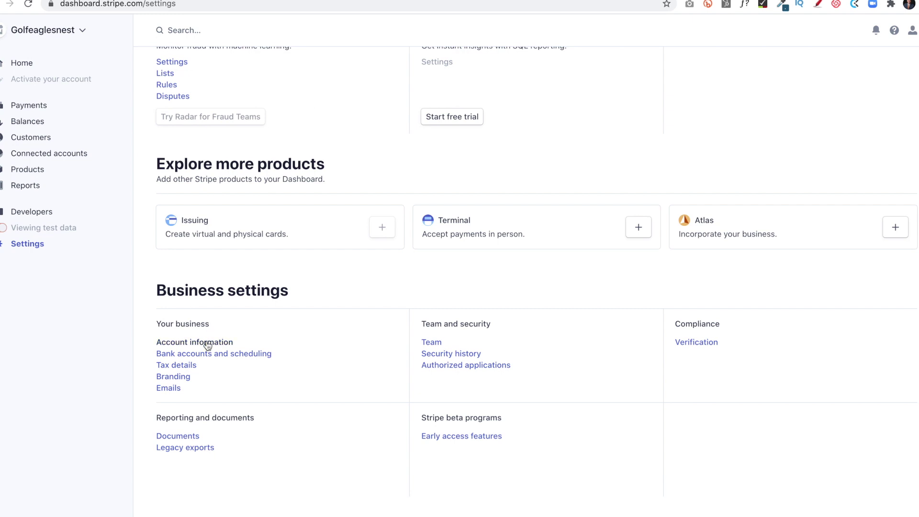
{"action": "left_click", "coordinate": [206, 357]}
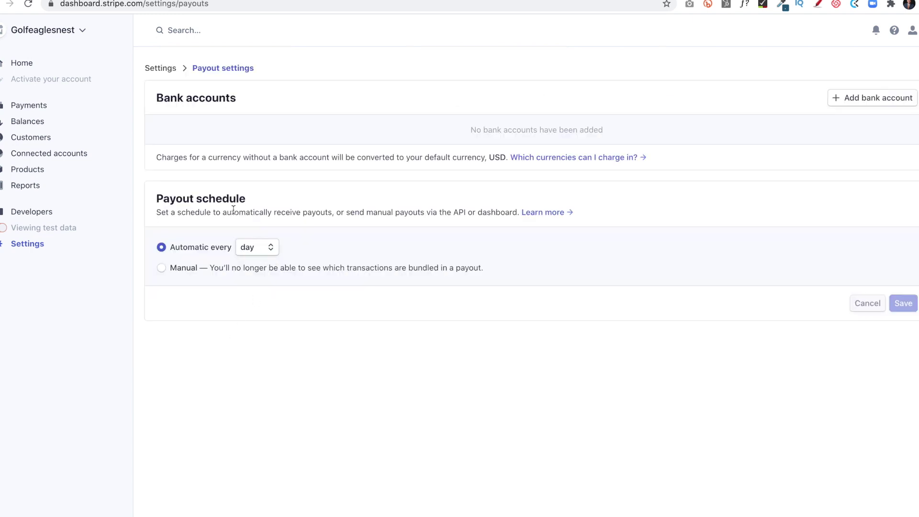
{"action": "left_click", "coordinate": [260, 249]}
{"action": "left_click", "coordinate": [262, 249]}
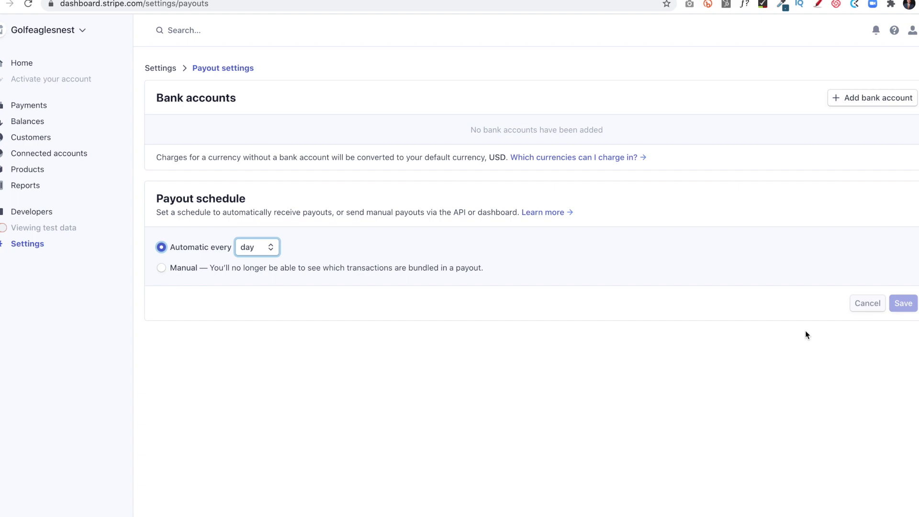
{"action": "left_click", "coordinate": [877, 99]}
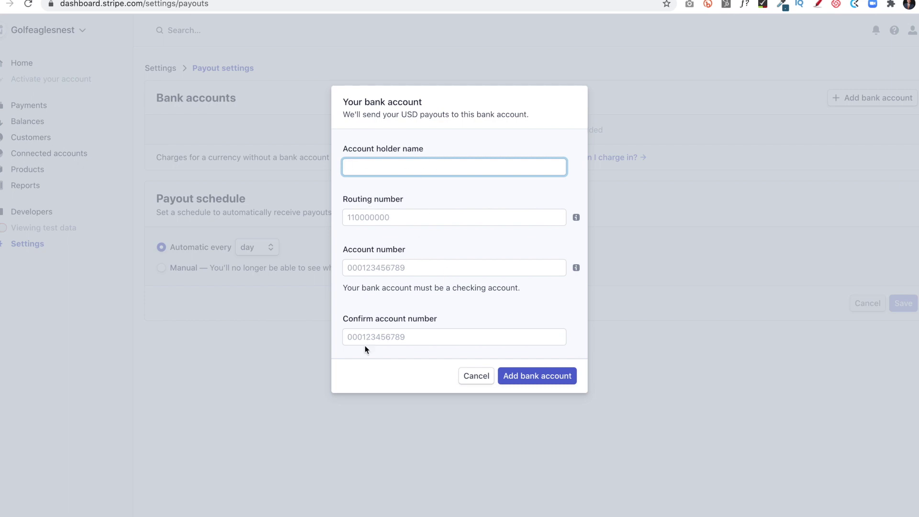
{"action": "left_click", "coordinate": [477, 378]}
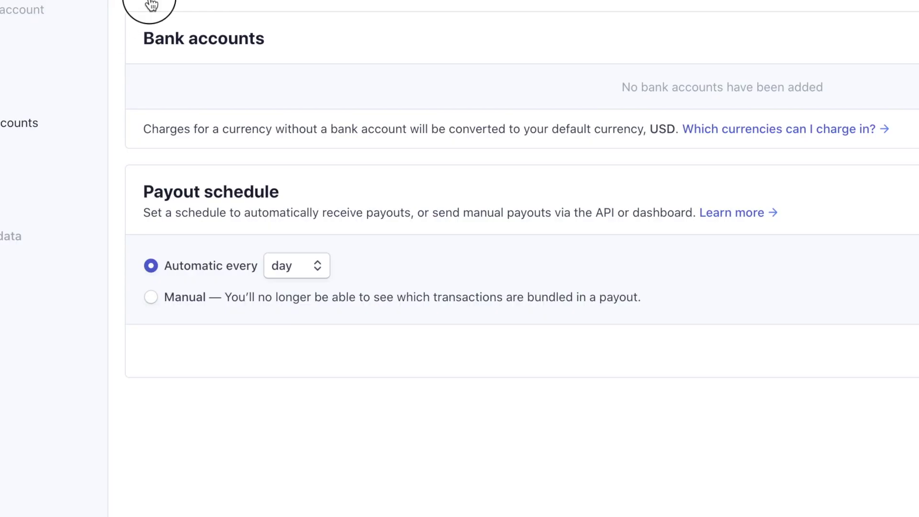
{"action": "left_click", "coordinate": [150, 5]}
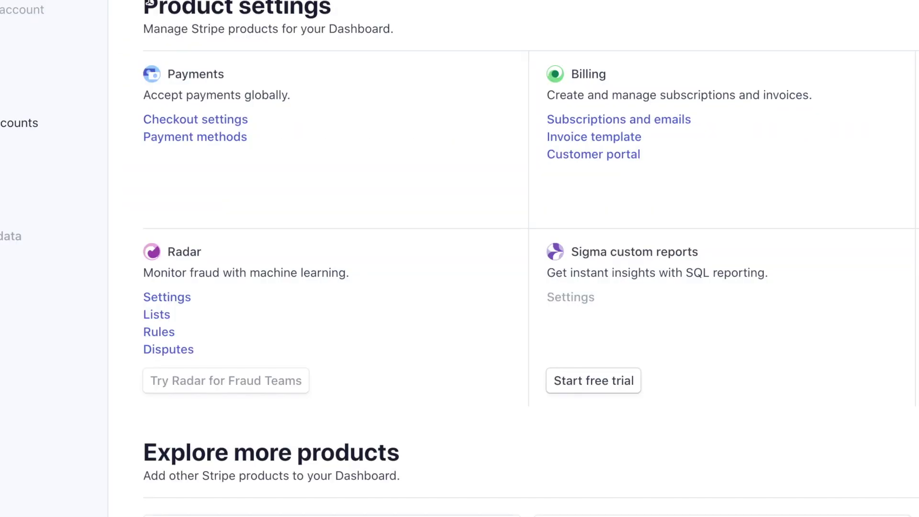
{"action": "scroll", "coordinate": [252, 221], "scroll_direction": "down", "scroll_amount": 7}
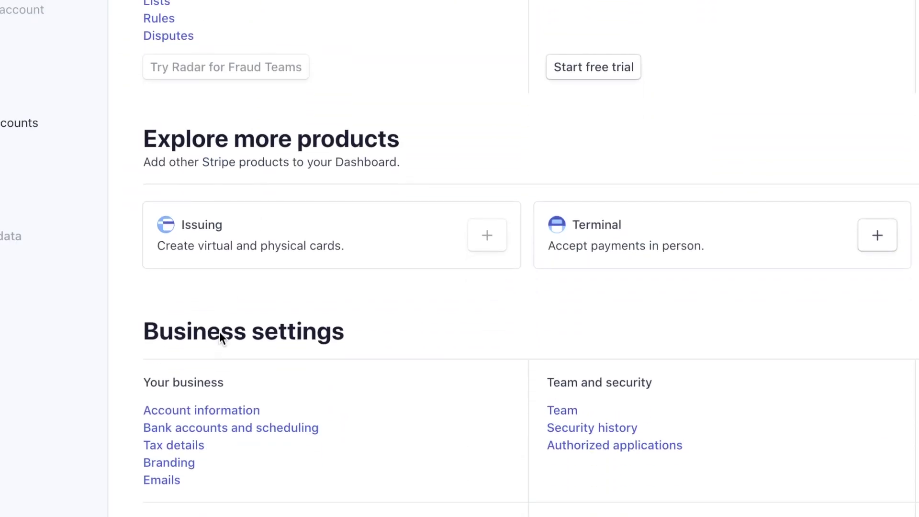
{"action": "left_click", "coordinate": [190, 444]}
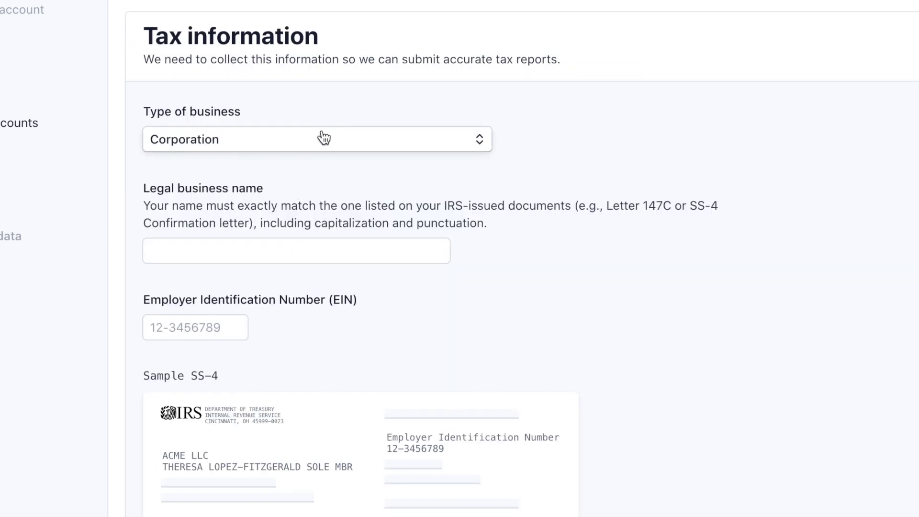
{"action": "left_click", "coordinate": [324, 138]}
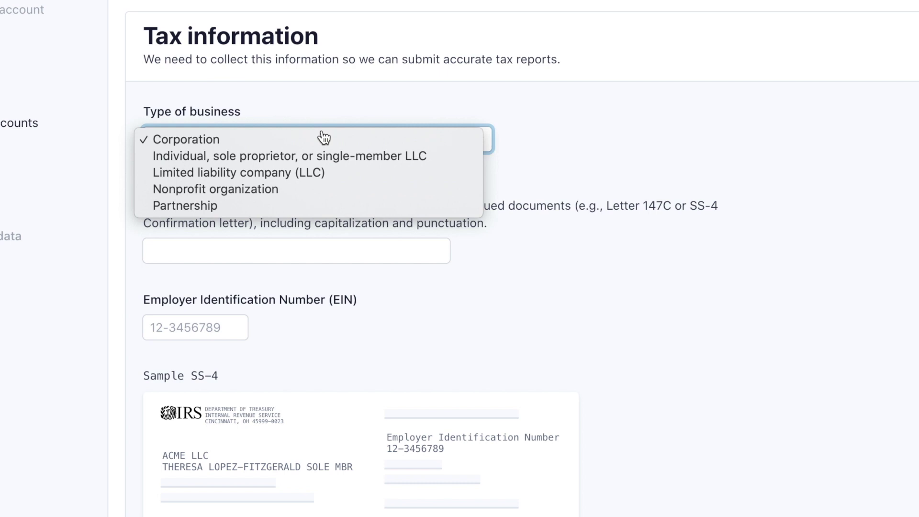
{"action": "left_click", "coordinate": [244, 295]}
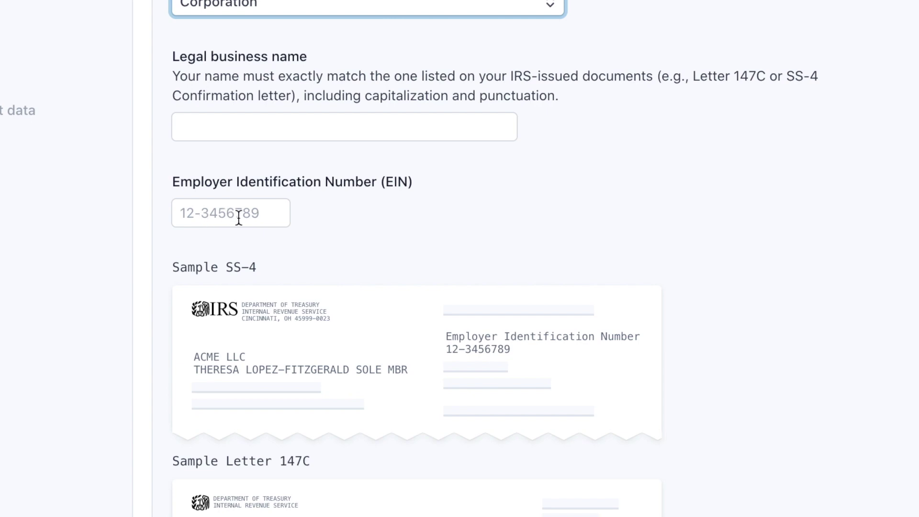
{"action": "scroll", "coordinate": [454, 237], "scroll_direction": "down", "scroll_amount": 1}
{"action": "scroll", "coordinate": [451, 238], "scroll_direction": "down", "scroll_amount": 3}
{"action": "scroll", "coordinate": [451, 237], "scroll_direction": "up", "scroll_amount": 3}
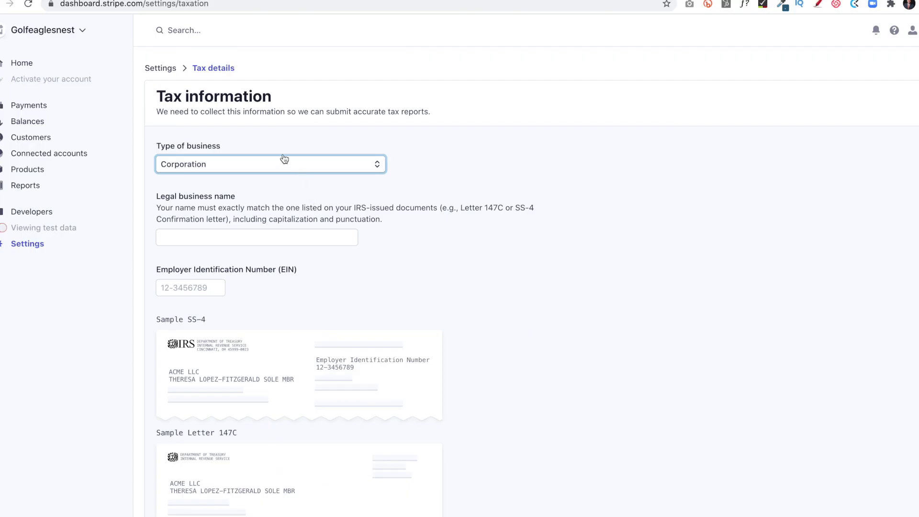
{"action": "scroll", "coordinate": [469, 61], "scroll_direction": "down", "scroll_amount": 4}
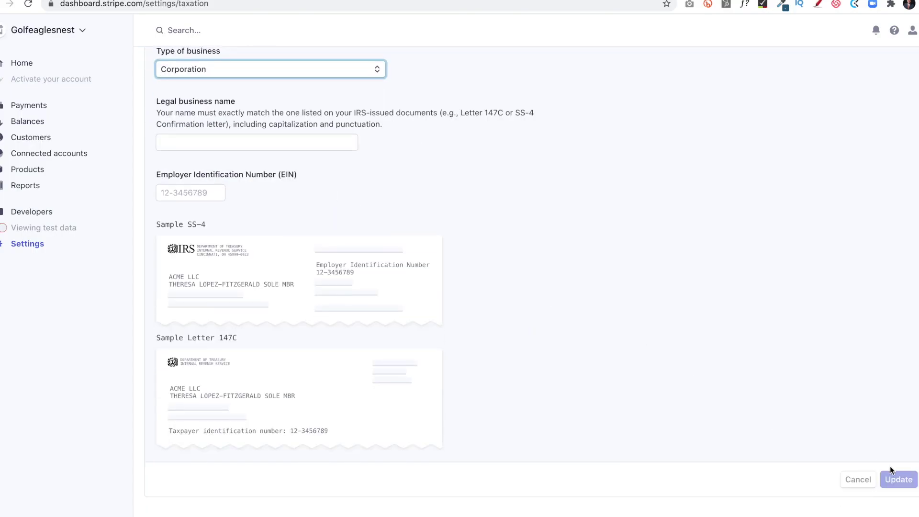
{"action": "scroll", "coordinate": [156, 70], "scroll_direction": "up", "scroll_amount": 3}
{"action": "left_click", "coordinate": [155, 69]}
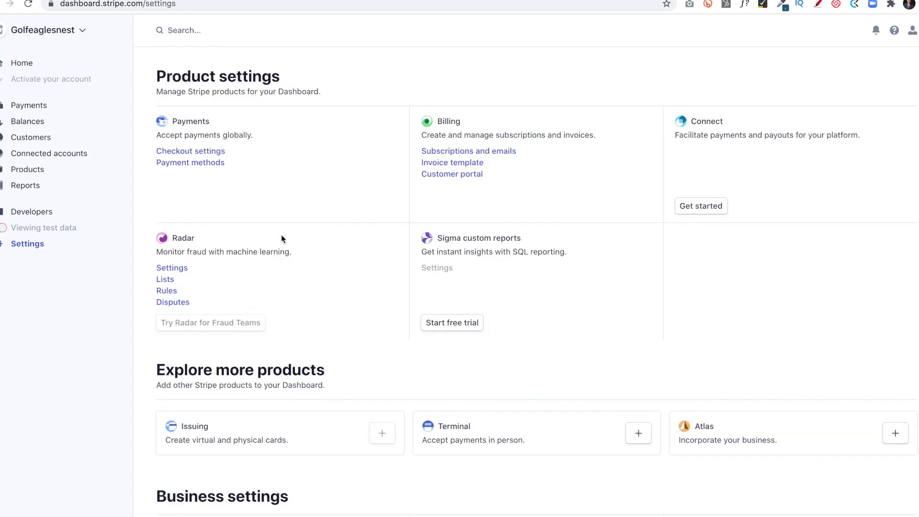
{"action": "scroll", "coordinate": [283, 237], "scroll_direction": "down", "scroll_amount": 4}
{"action": "left_click", "coordinate": [185, 377]}
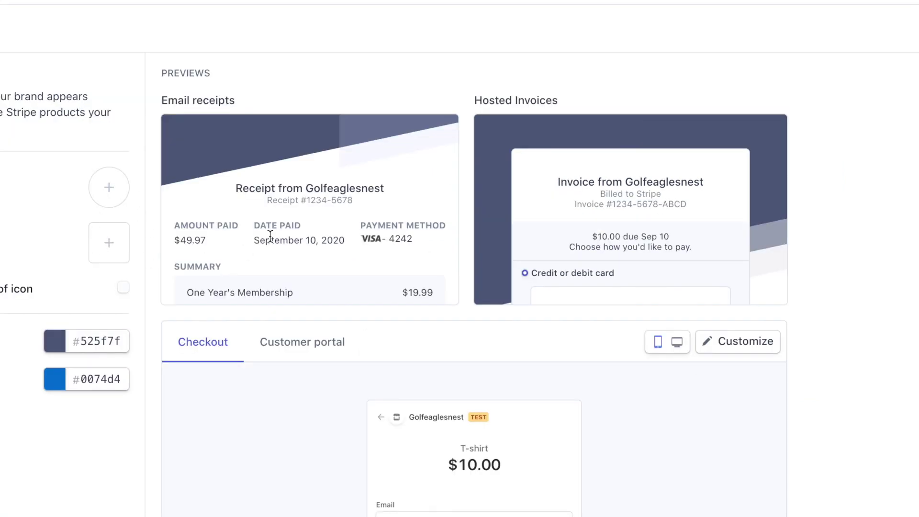
{"action": "mouse_move", "coordinate": [625, 156]}
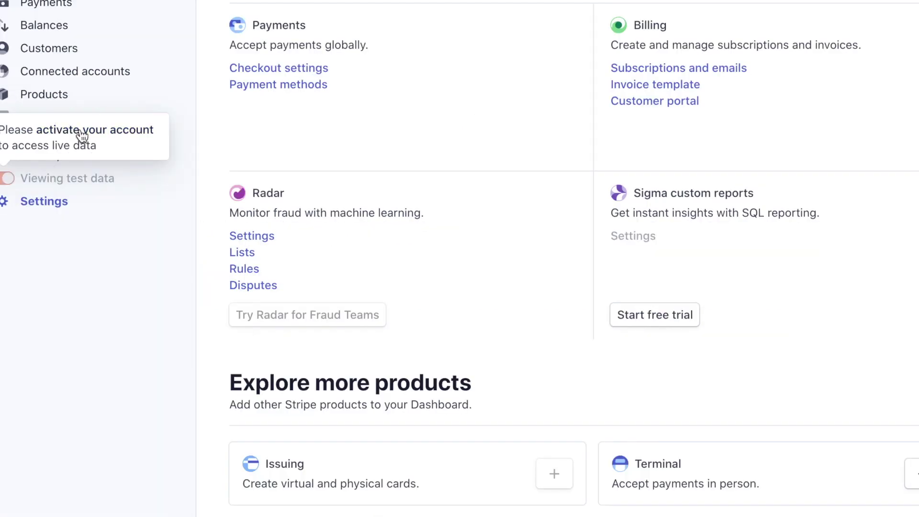
Step: Confirm account activation still awaits email verification, then go back to Home
{"action": "left_click", "coordinate": [83, 137]}
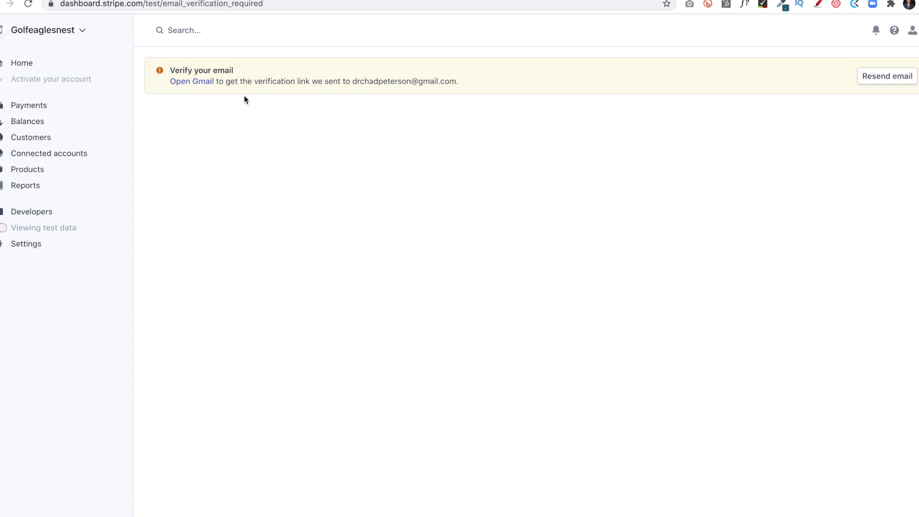
{"action": "left_click", "coordinate": [27, 69]}
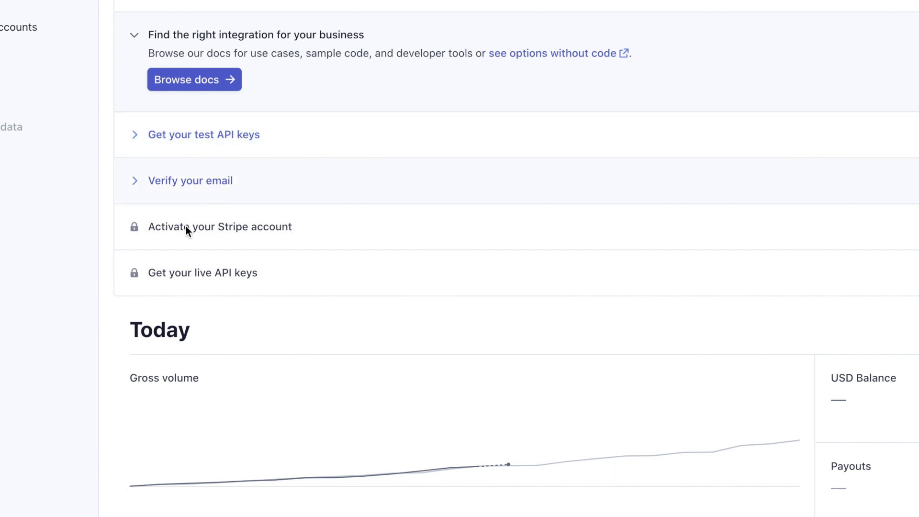
{"action": "mouse_move", "coordinate": [187, 284]}
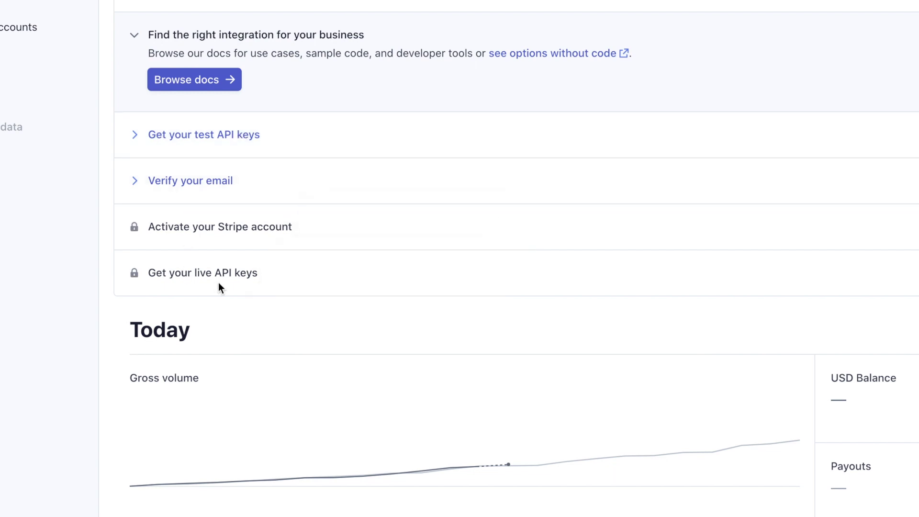